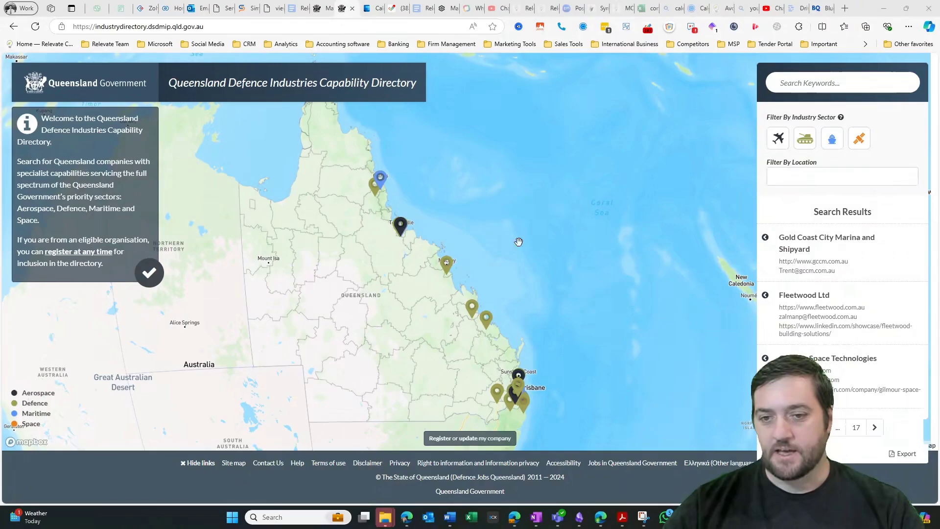
Inspect the company markers along the Queensland coast on the directory map to see each company's name and industry sector
left_click_drag(581, 200, 661, 166)
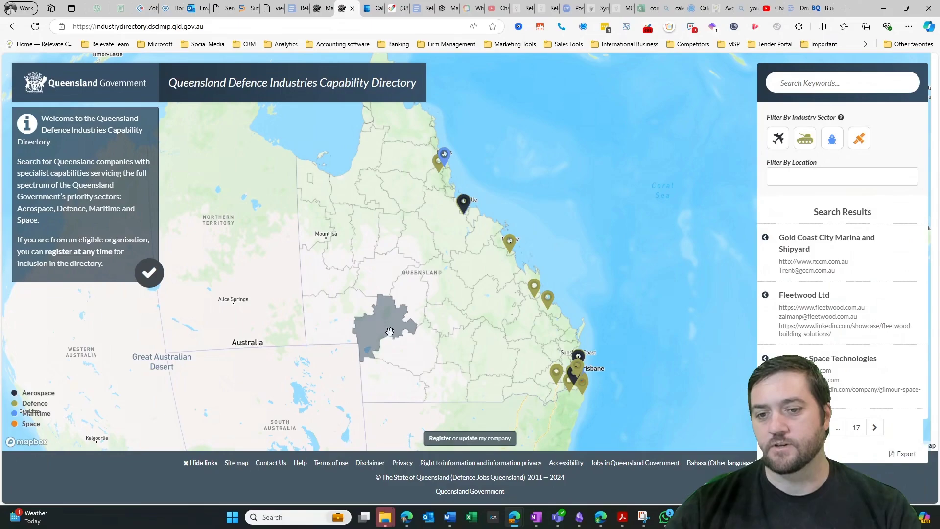
mouse_move(568, 385)
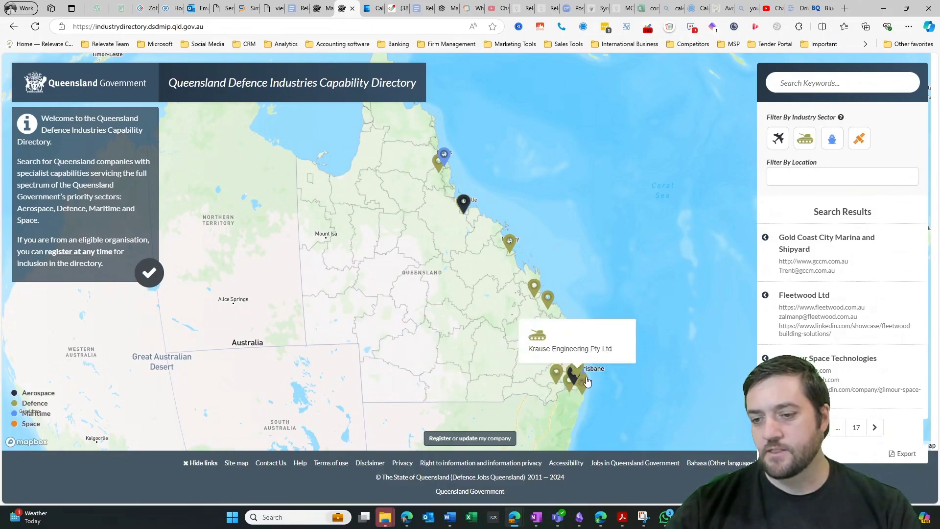
mouse_move(536, 289)
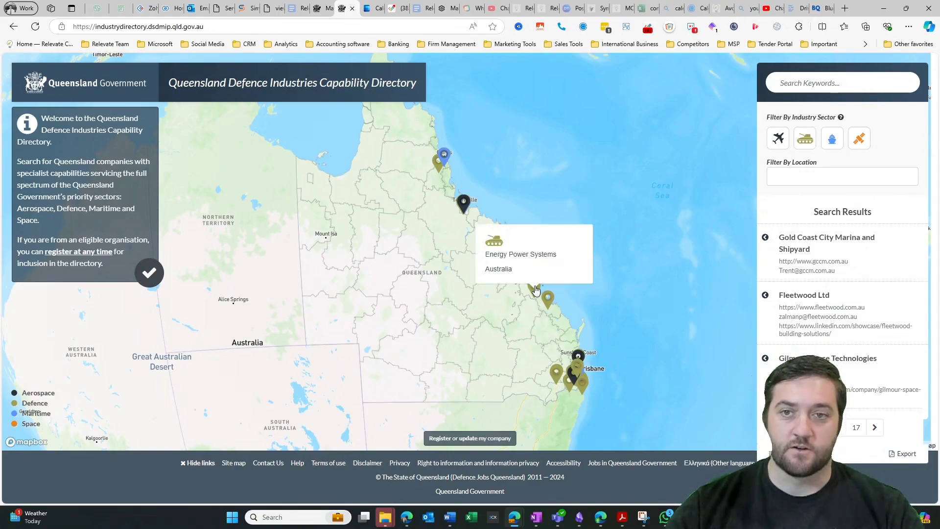
mouse_move(460, 208)
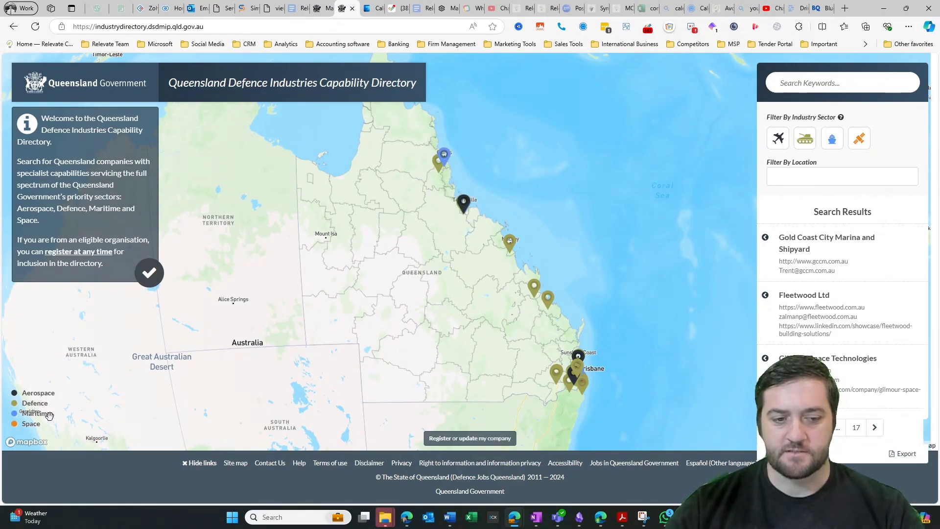
mouse_move(587, 362)
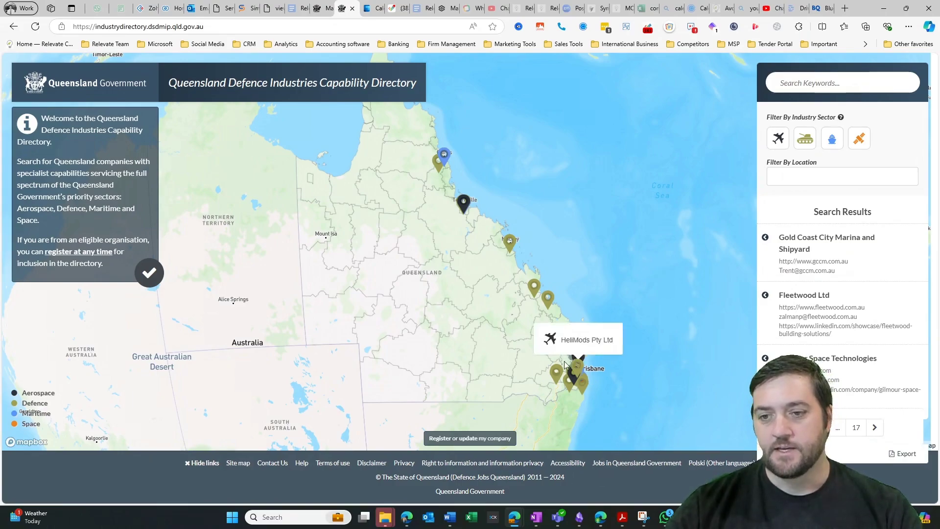
mouse_move(545, 304)
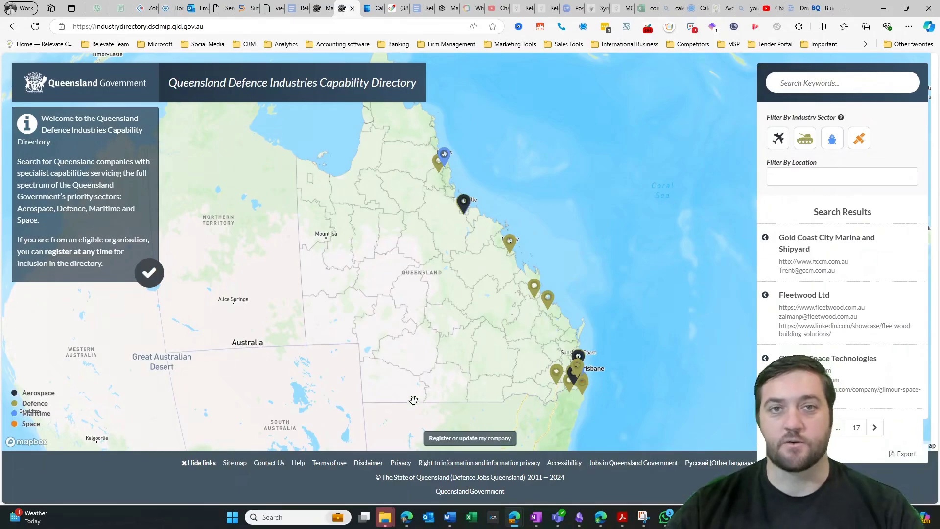
Open the company registration form and review the industry sectors, publication markers and company contact fields through to the website
left_click(323, 8)
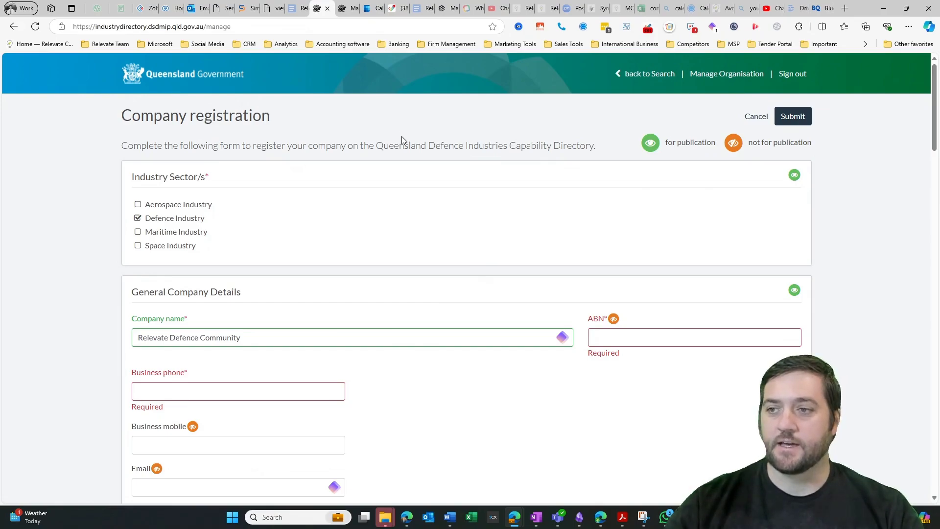
scroll(401, 137, "down", 1)
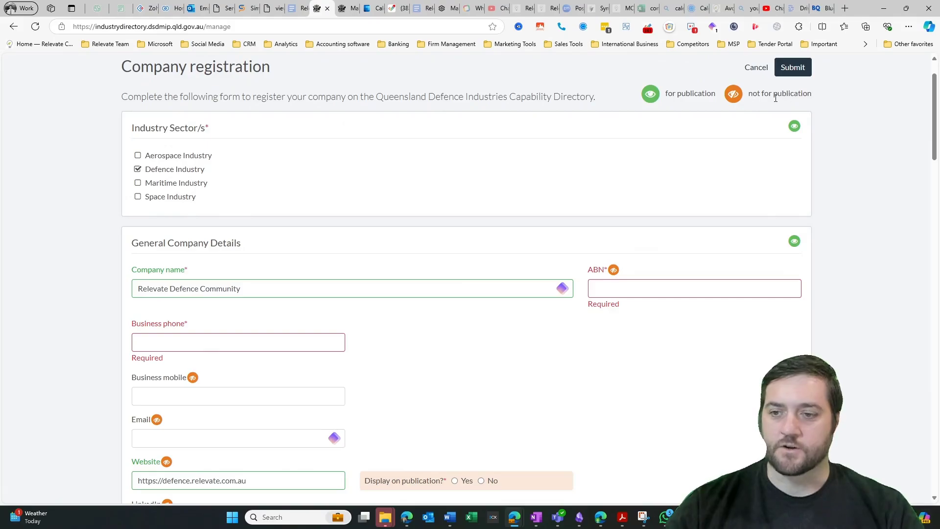
scroll(403, 211, "down", 1)
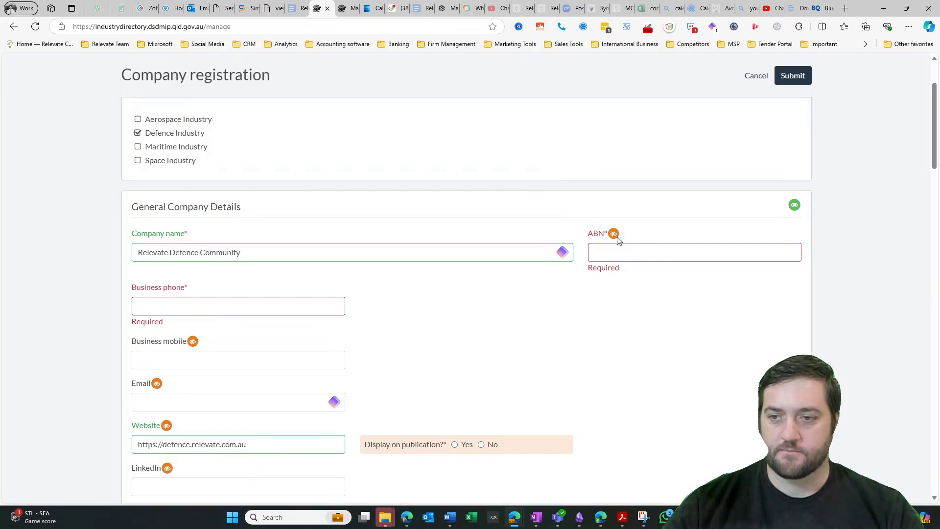
scroll(338, 307, "down", 1)
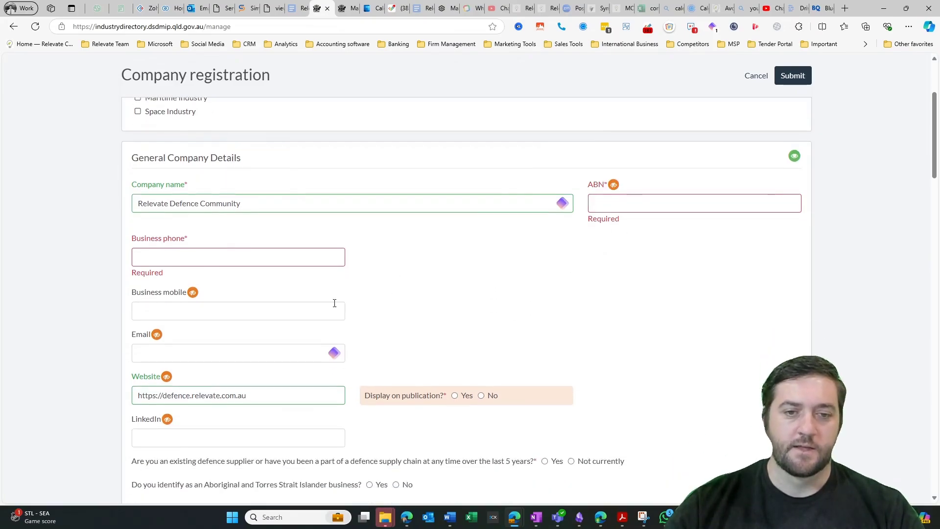
scroll(245, 254, "down", 2)
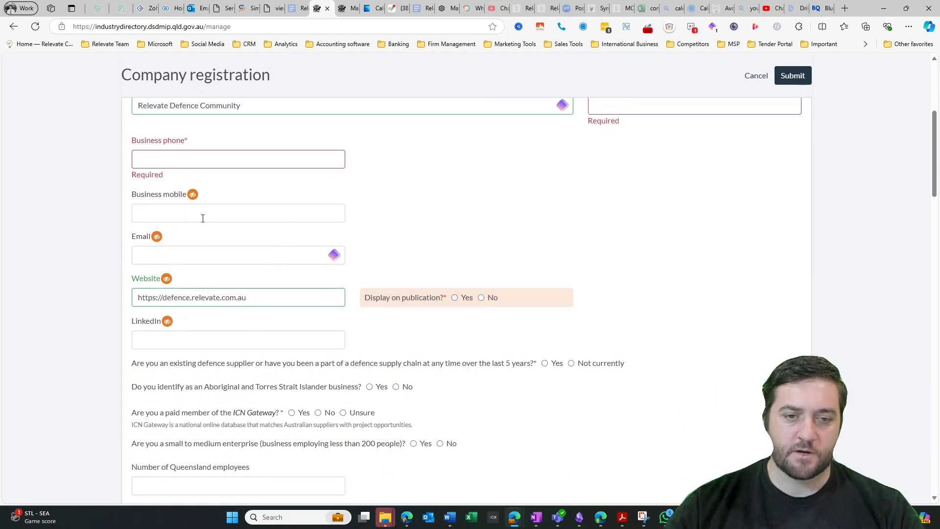
scroll(479, 225, "down", 2)
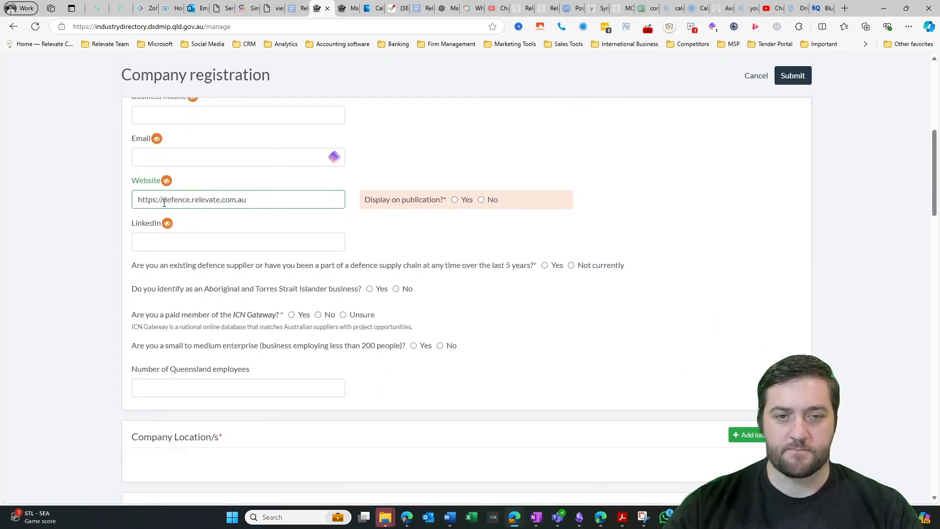
double_click(174, 201)
left_click(273, 225)
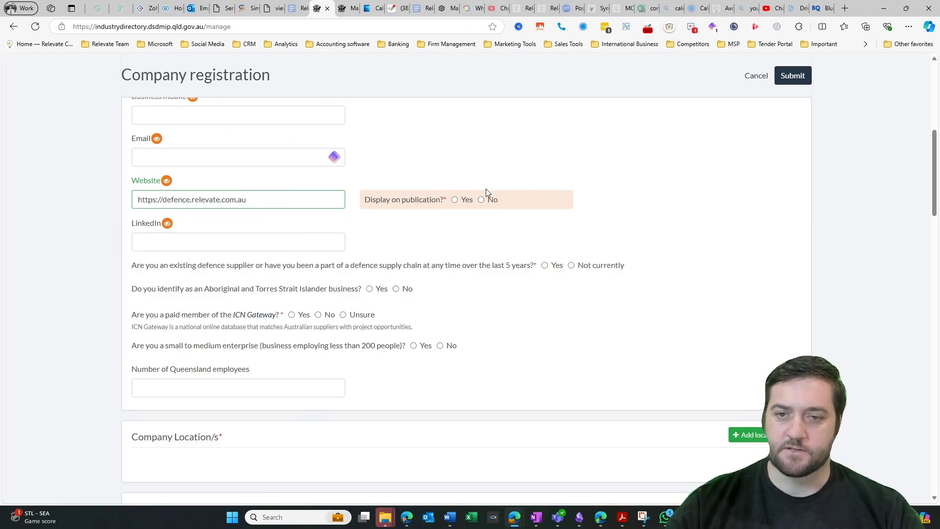
Review the general company questions on defence supply history, Indigenous business status, ICN Gateway membership, enterprise size and Queensland employees
scroll(466, 279, "down", 3)
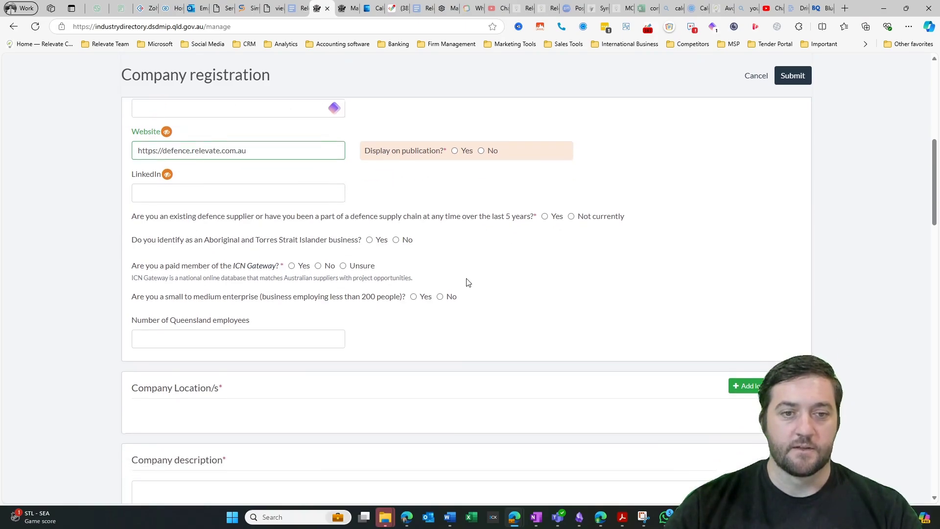
scroll(269, 210, "up", 2)
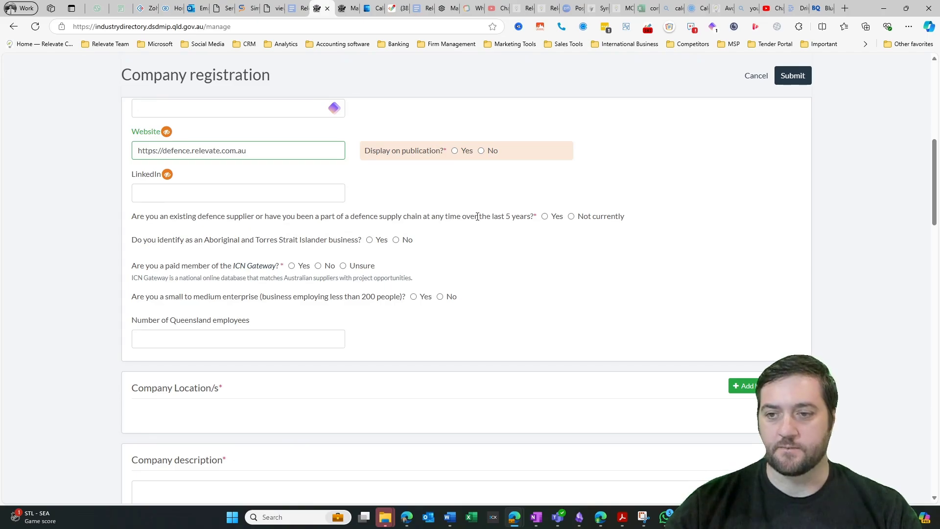
scroll(175, 200, "down", 1)
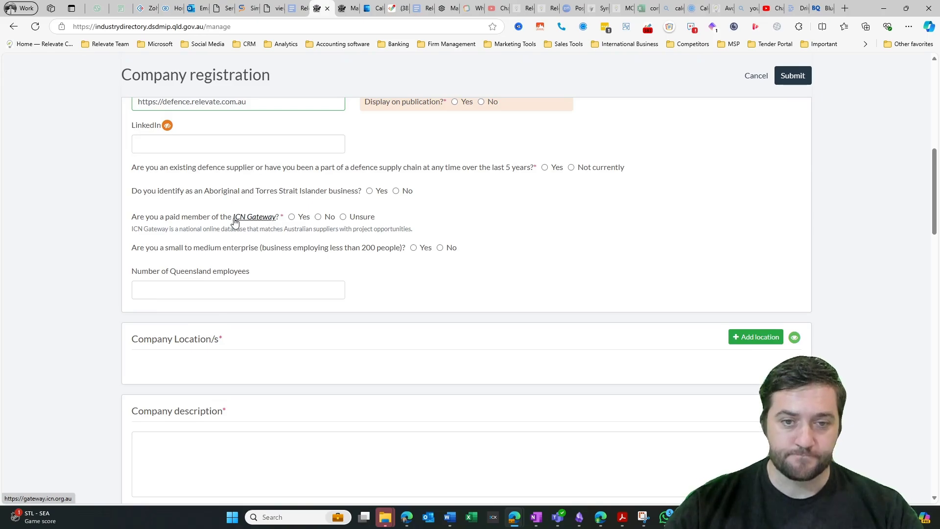
scroll(202, 244, "down", 1)
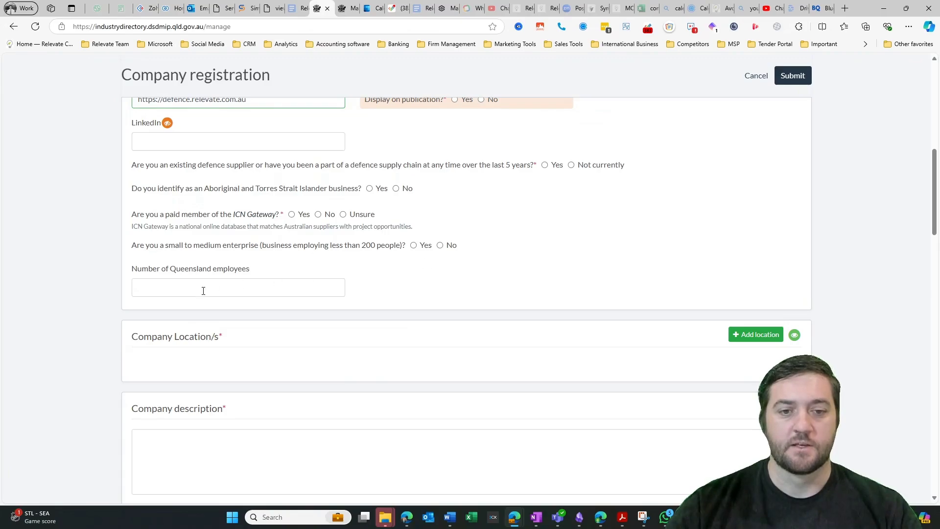
scroll(274, 241, "up", 2)
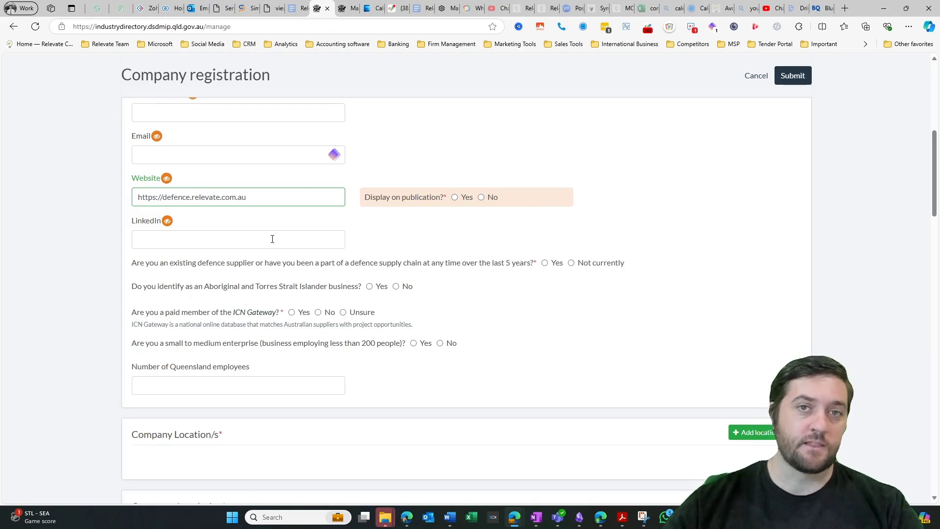
Review the registration form's company location, company description and Defence sub-sector sections
scroll(273, 243, "down", 4)
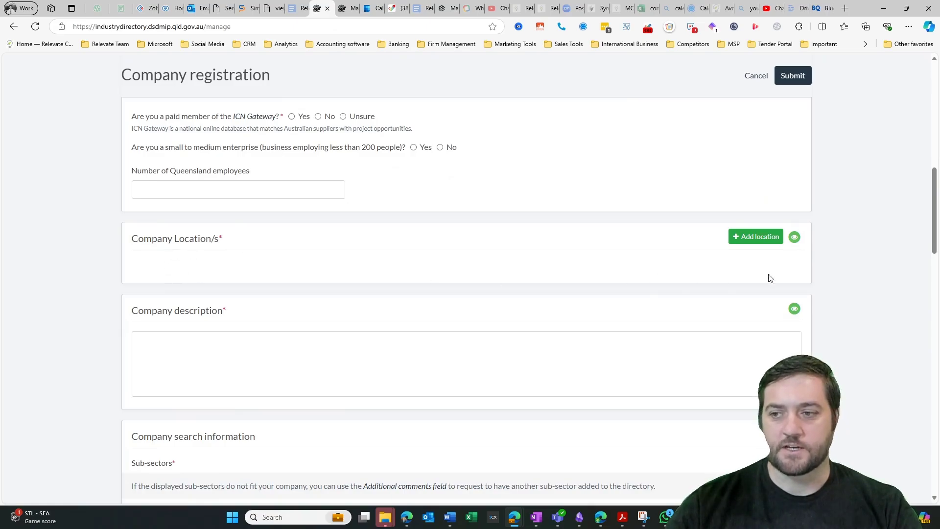
scroll(254, 264, "down", 3)
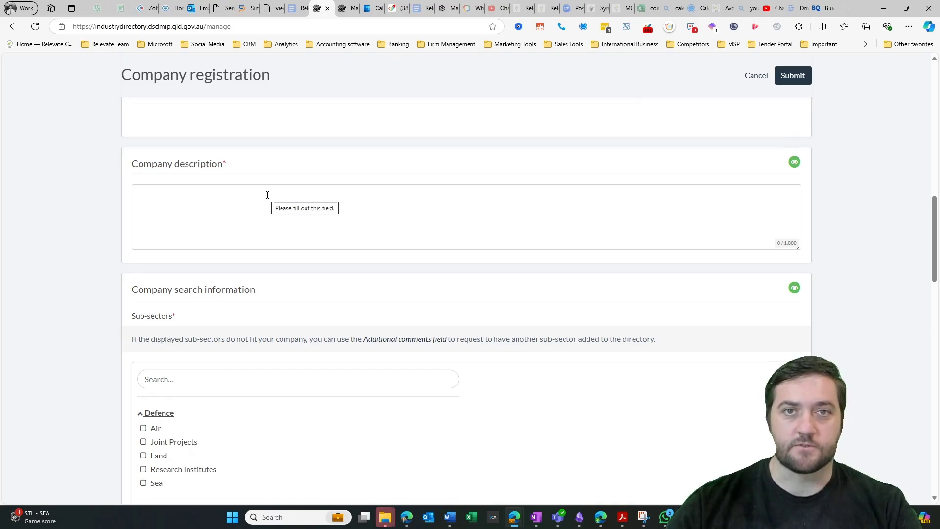
scroll(268, 195, "down", 3)
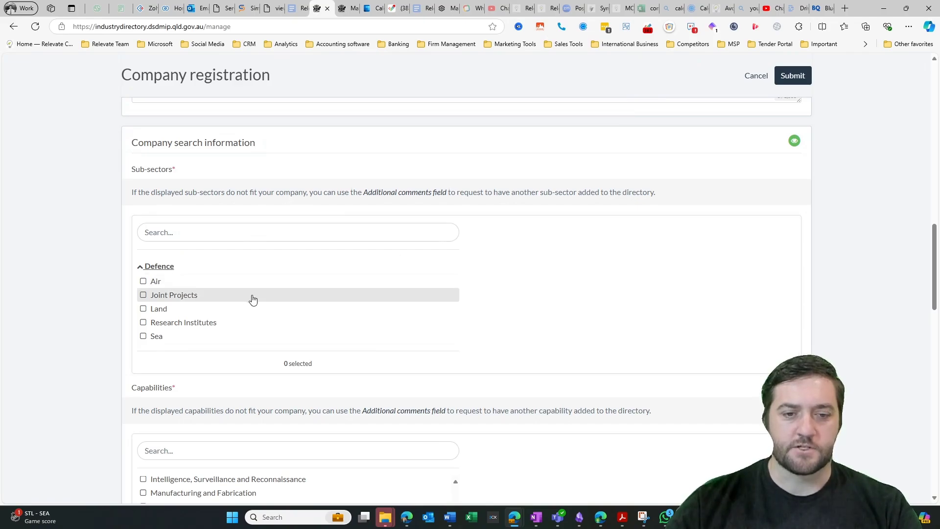
scroll(250, 328, "down", 1)
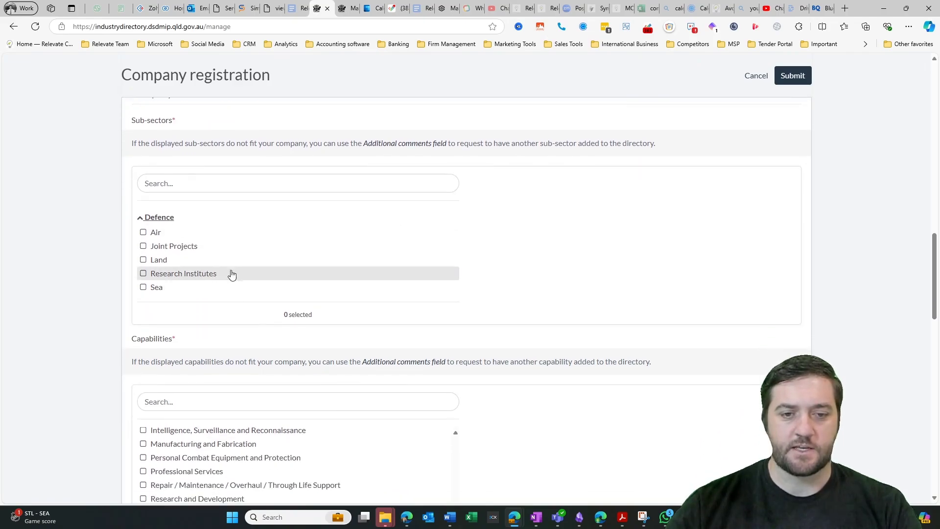
Look through the full Defence capabilities list and the export question in the company search information
scroll(264, 247, "down", 4)
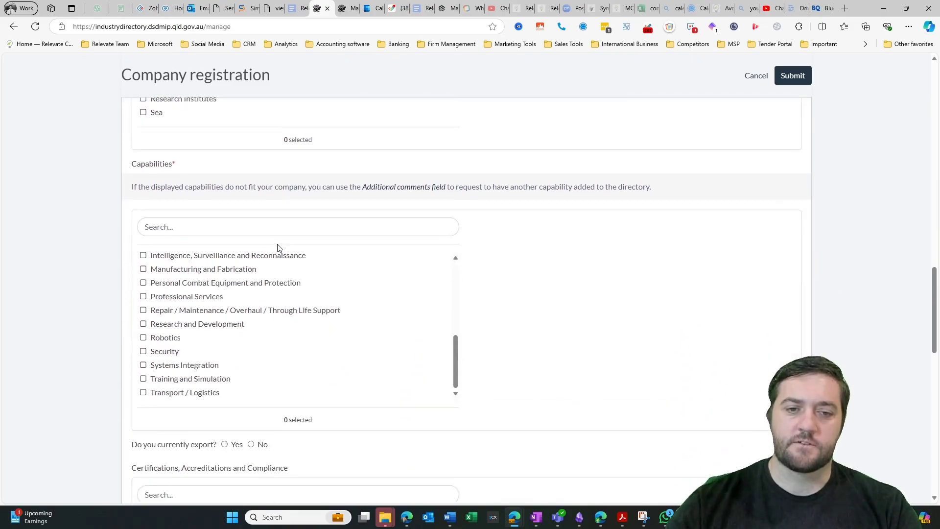
scroll(195, 272, "down", 1)
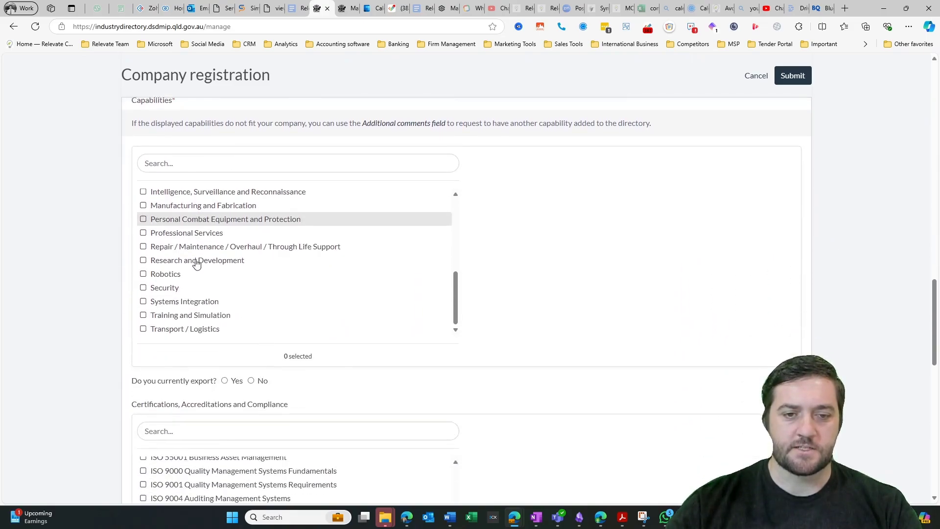
scroll(348, 244, "up", 6)
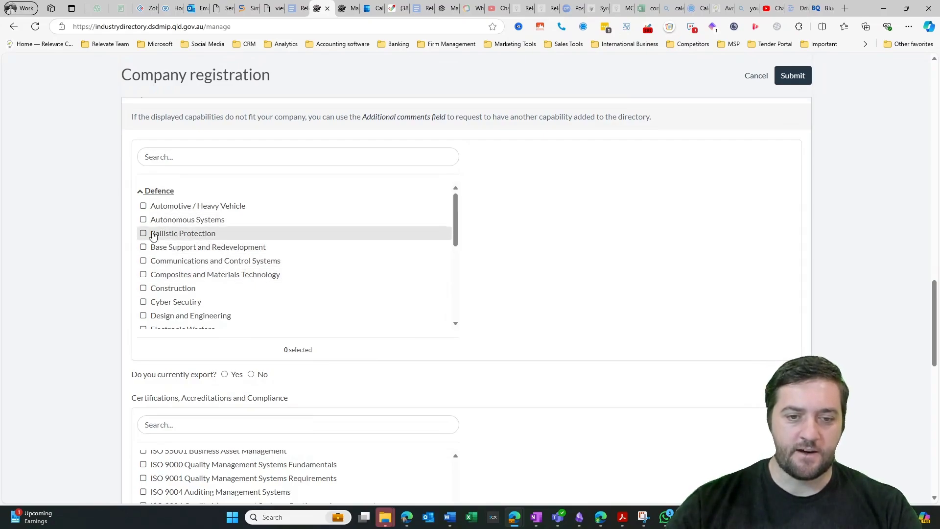
scroll(361, 251, "down", 1)
scroll(590, 271, "down", 3)
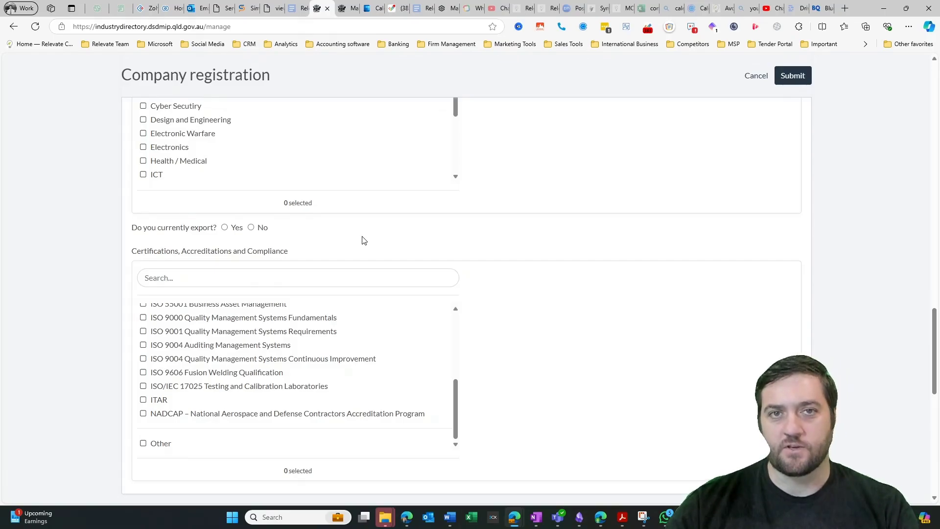
Examine the Certifications, Accreditations and Compliance options from DISP and the ISO standards through to the Other option
scroll(363, 239, "down", 1)
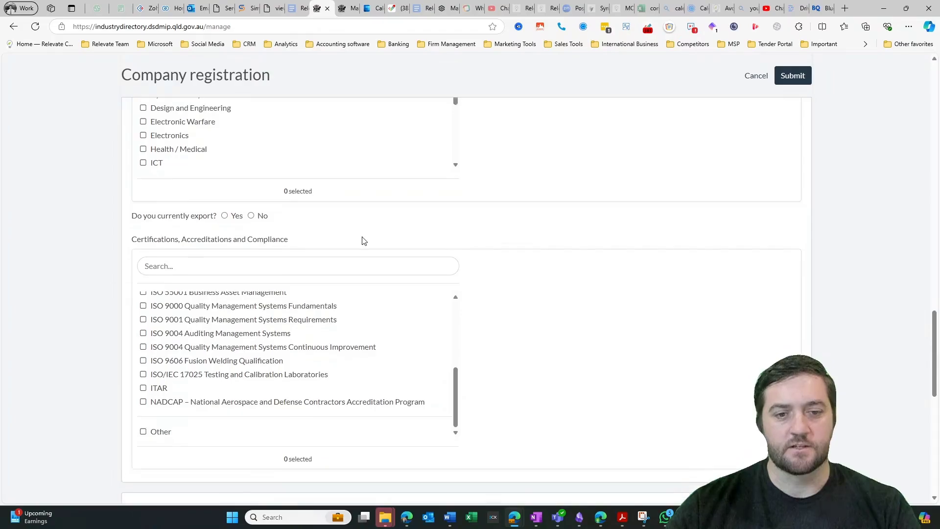
scroll(441, 260, "up", 2)
scroll(296, 274, "down", 3)
scroll(289, 303, "up", 2)
scroll(275, 314, "up", 2)
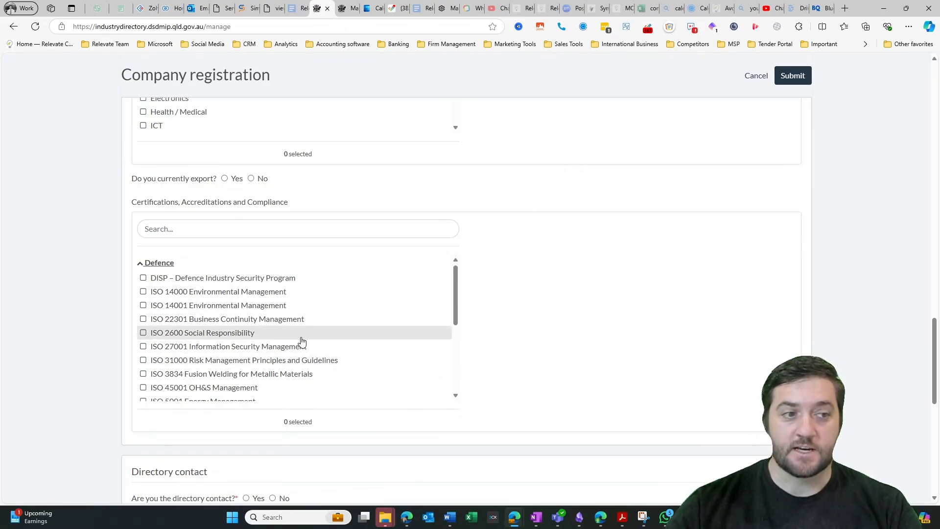
scroll(386, 319, "down", 5)
scroll(465, 338, "down", 1)
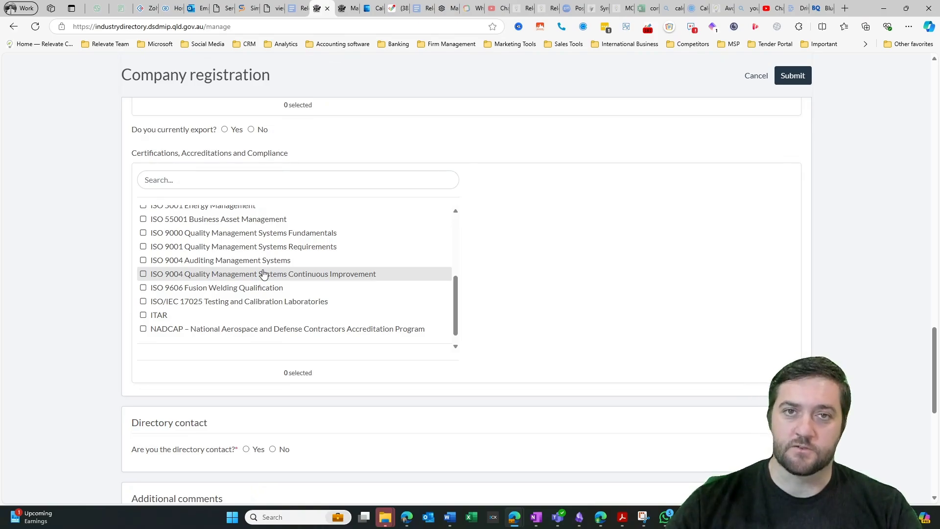
scroll(401, 302, "down", 1)
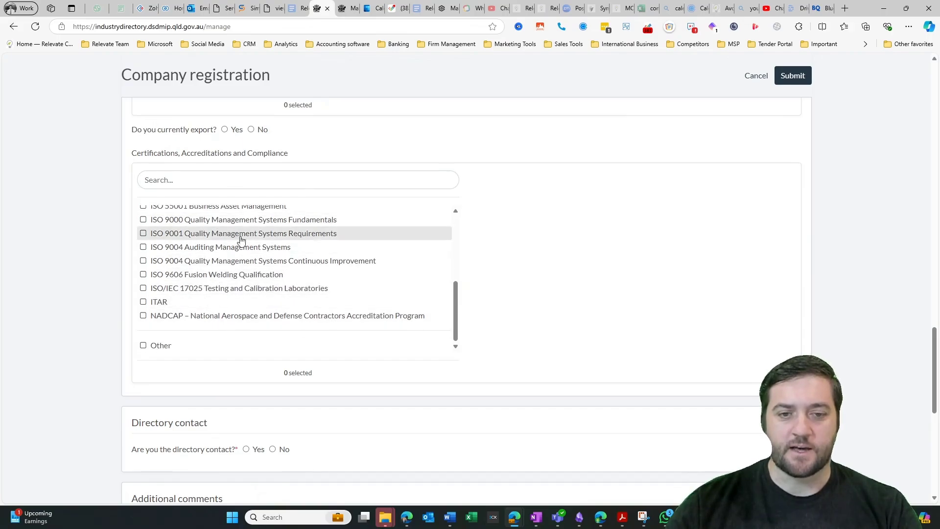
Review the form's directory contact, additional comments, notification settings and Documents sections, including the quad chart or capability statement upload
scroll(545, 292, "down", 6)
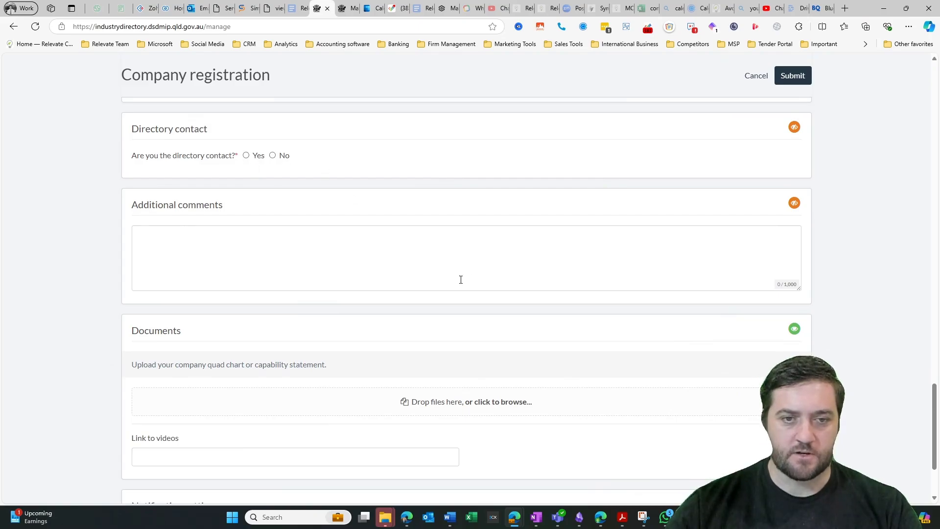
scroll(158, 157, "down", 2)
scroll(354, 237, "down", 1)
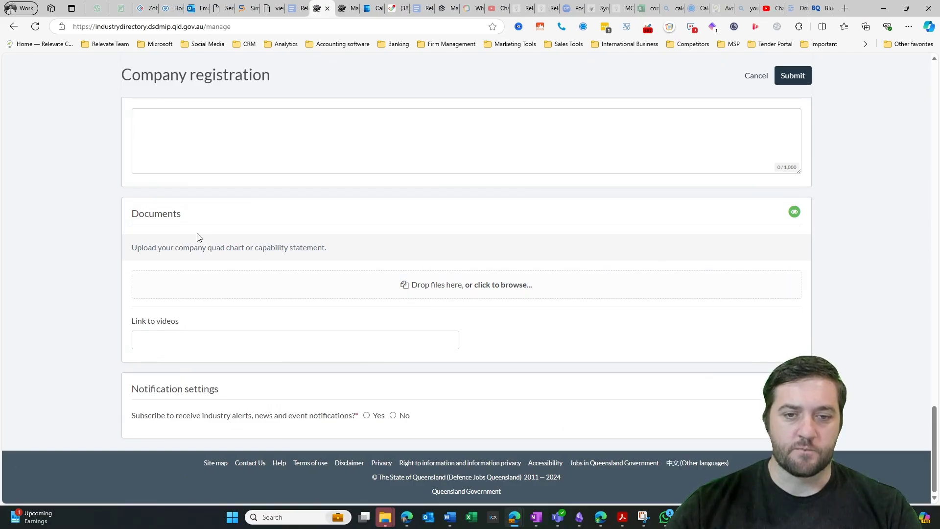
left_click_drag(214, 247, 244, 250)
left_click(245, 251)
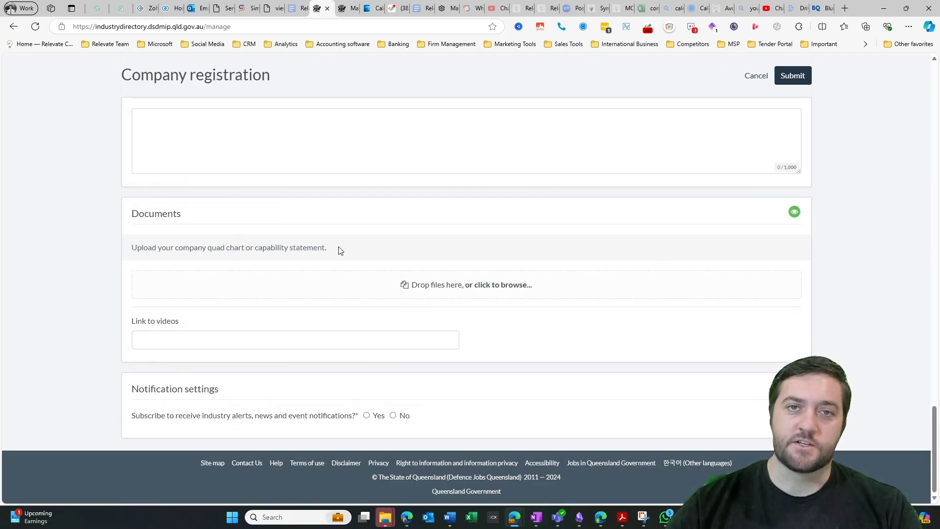